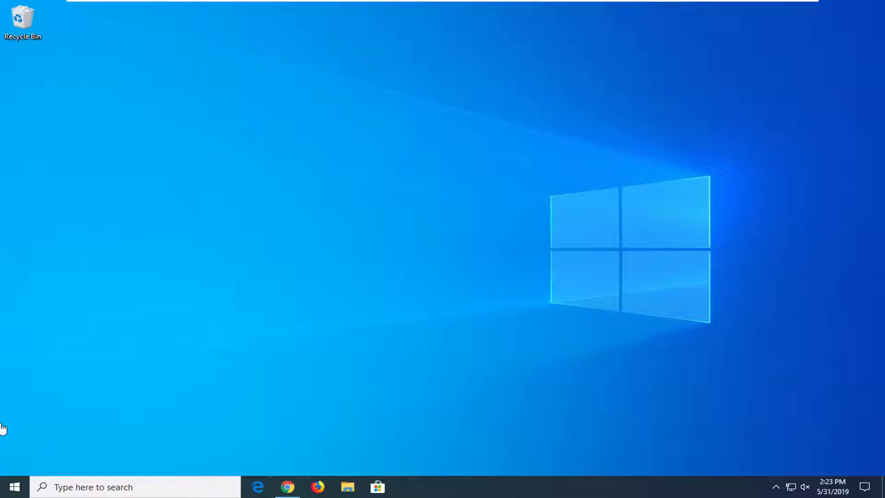
Launch Windows Settings from the Start menu's gear icon
{"action": "left_click", "coordinate": [13, 487]}
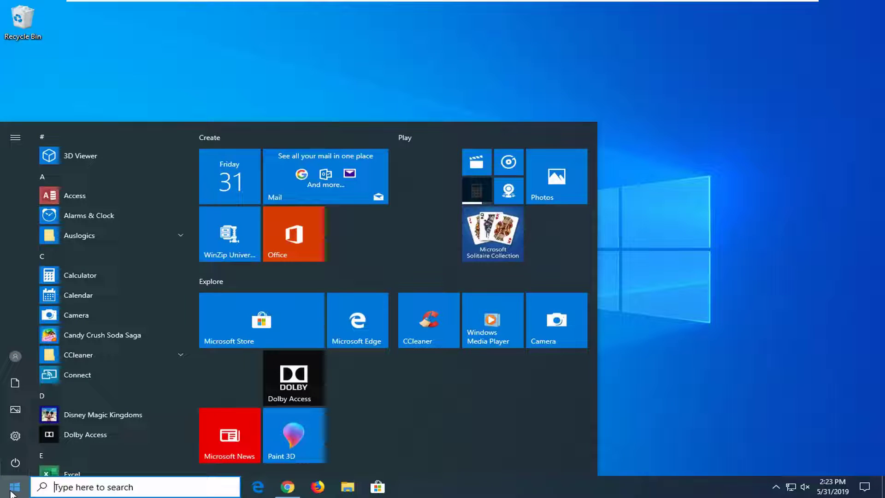
{"action": "left_click", "coordinate": [15, 437]}
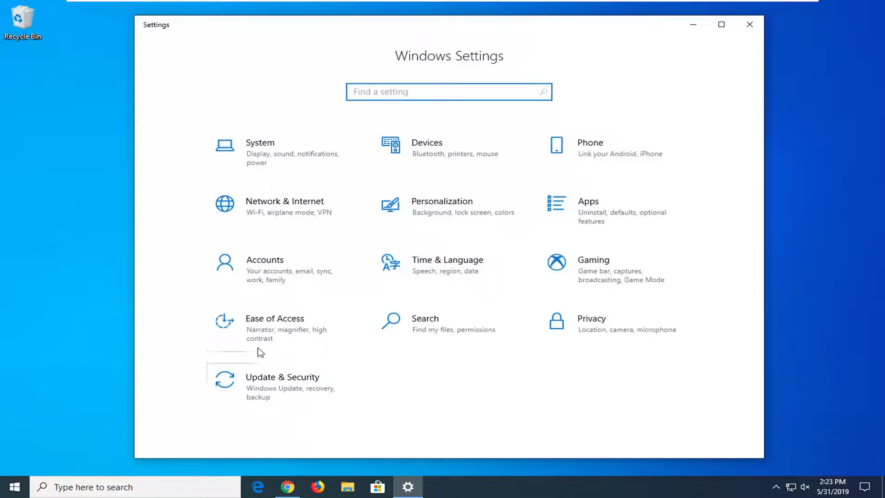
Go to Ease of Access and select the Narrator page
{"action": "left_click", "coordinate": [291, 332]}
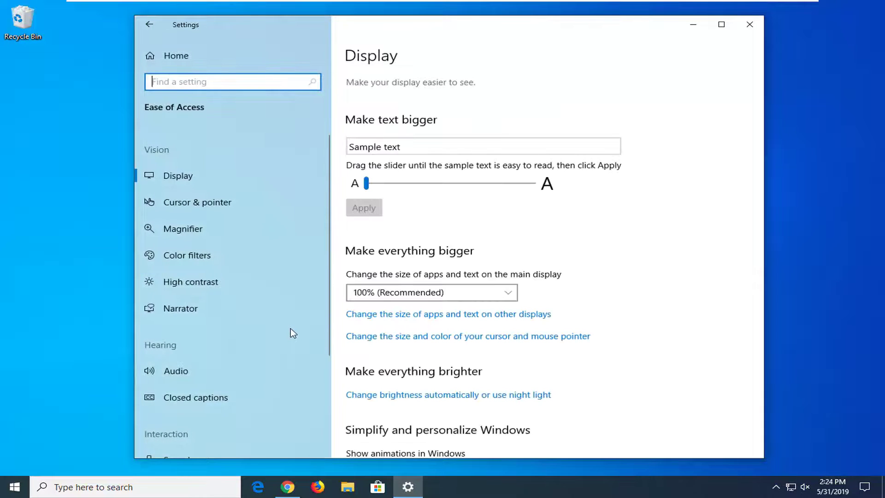
{"action": "left_click", "coordinate": [165, 311]}
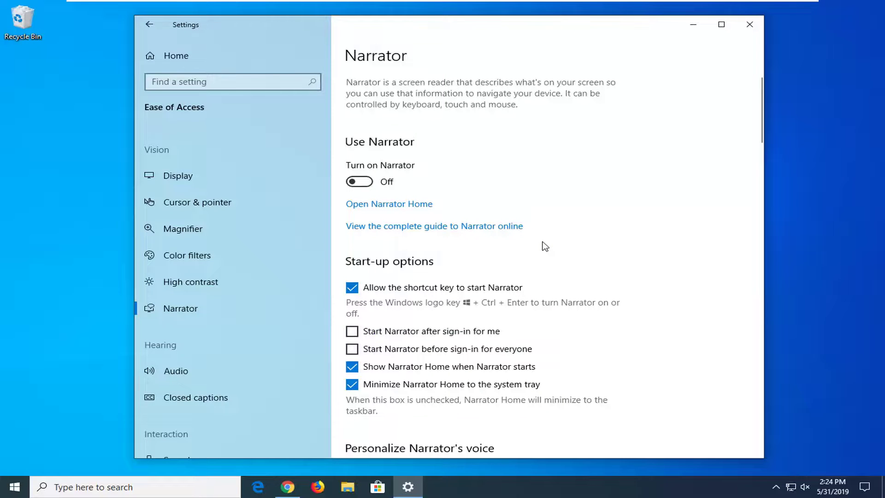
{"action": "scroll", "coordinate": [543, 246], "scroll_direction": "down", "scroll_amount": 1}
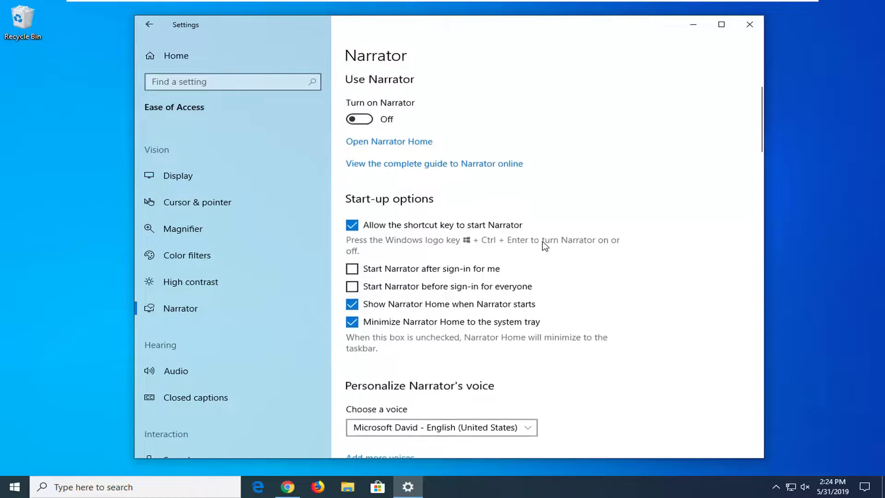
{"action": "scroll", "coordinate": [544, 247], "scroll_direction": "down", "scroll_amount": 3}
{"action": "scroll", "coordinate": [544, 248], "scroll_direction": "down", "scroll_amount": 2}
{"action": "scroll", "coordinate": [544, 249], "scroll_direction": "down", "scroll_amount": 2}
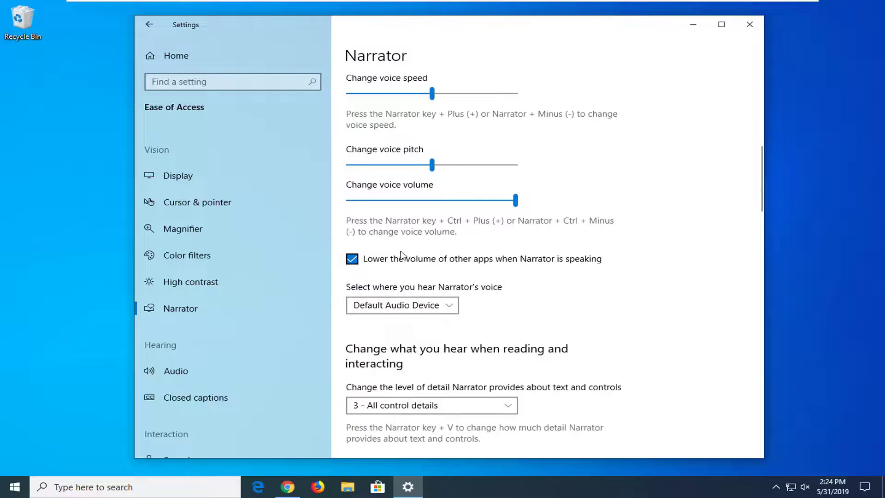
Untick and re-tick 'Lower the volume of other apps when Narrator is speaking'
{"action": "left_click", "coordinate": [352, 260]}
{"action": "left_click", "coordinate": [352, 259]}
{"action": "scroll", "coordinate": [491, 314], "scroll_direction": "up", "scroll_amount": 2}
{"action": "scroll", "coordinate": [489, 314], "scroll_direction": "up", "scroll_amount": 2}
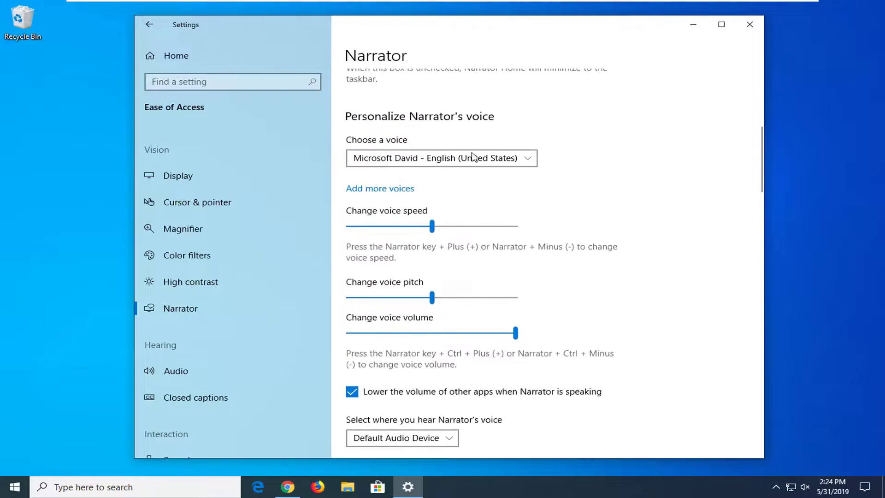
Review the Narrator voice list, keep Microsoft David, and close Settings
{"action": "left_click", "coordinate": [406, 158]}
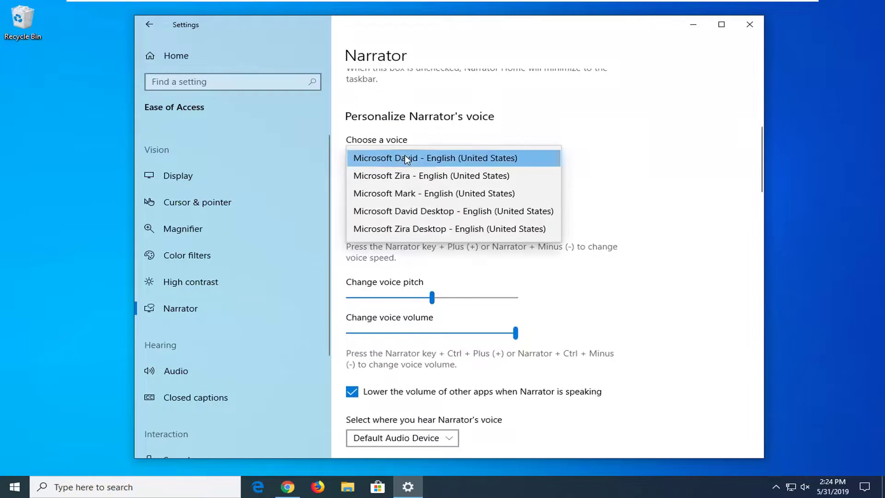
{"action": "left_click", "coordinate": [742, 156]}
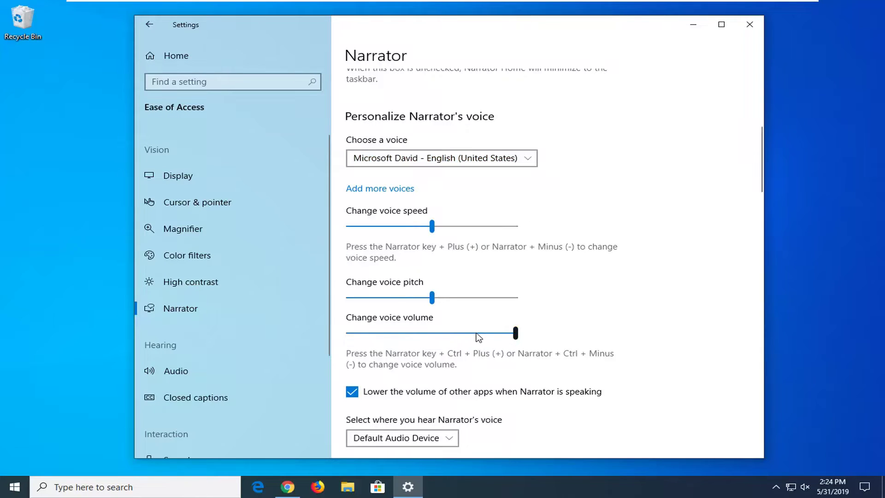
{"action": "scroll", "coordinate": [484, 262], "scroll_direction": "down", "scroll_amount": 5}
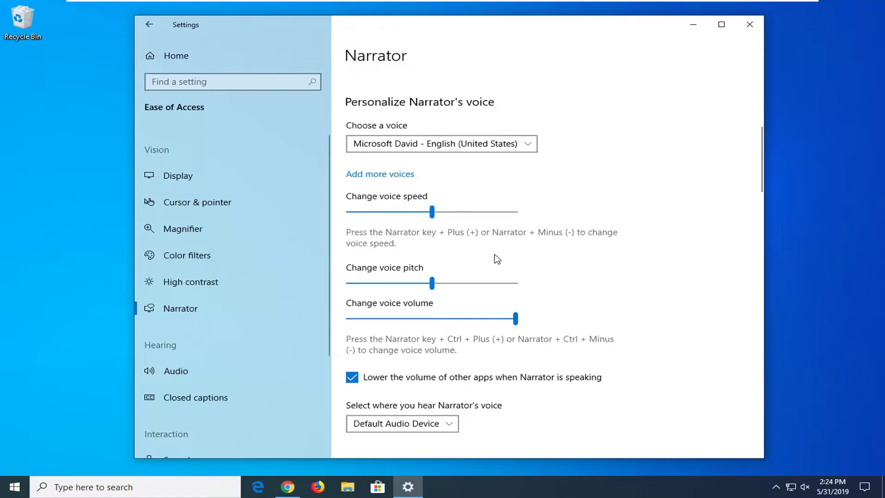
{"action": "scroll", "coordinate": [507, 255], "scroll_direction": "up", "scroll_amount": 3}
{"action": "scroll", "coordinate": [506, 255], "scroll_direction": "up", "scroll_amount": 1}
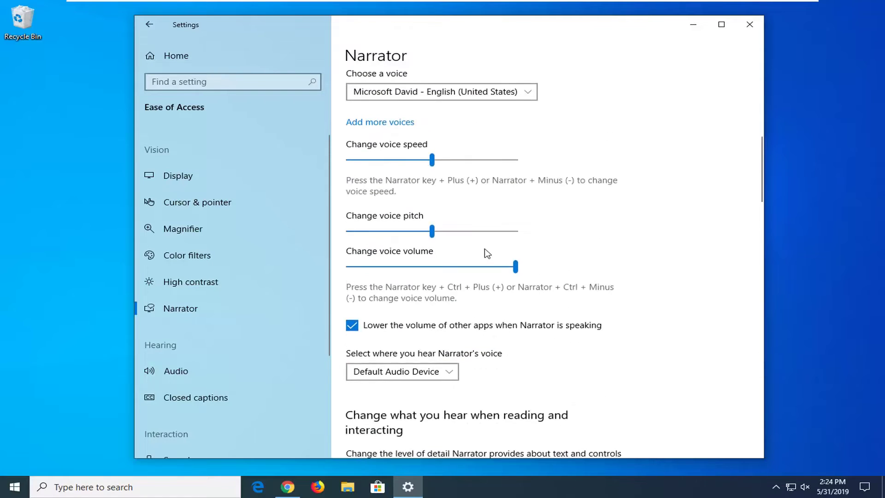
{"action": "left_click", "coordinate": [760, 25]}
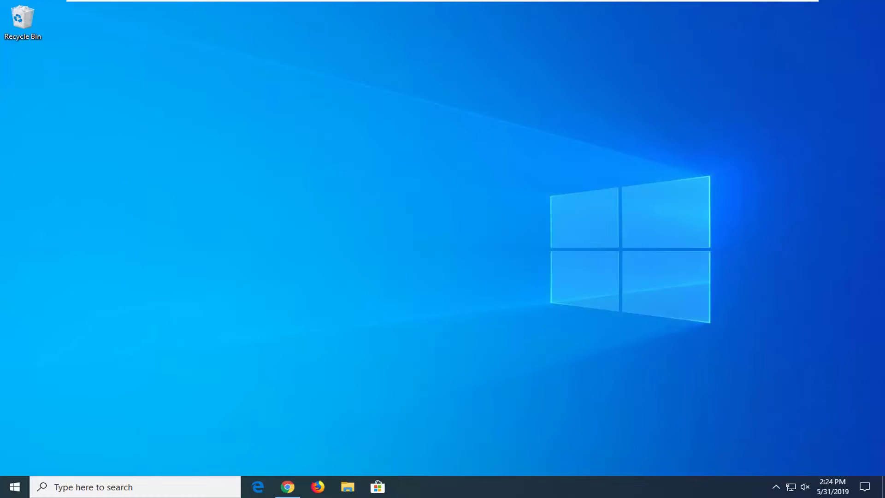